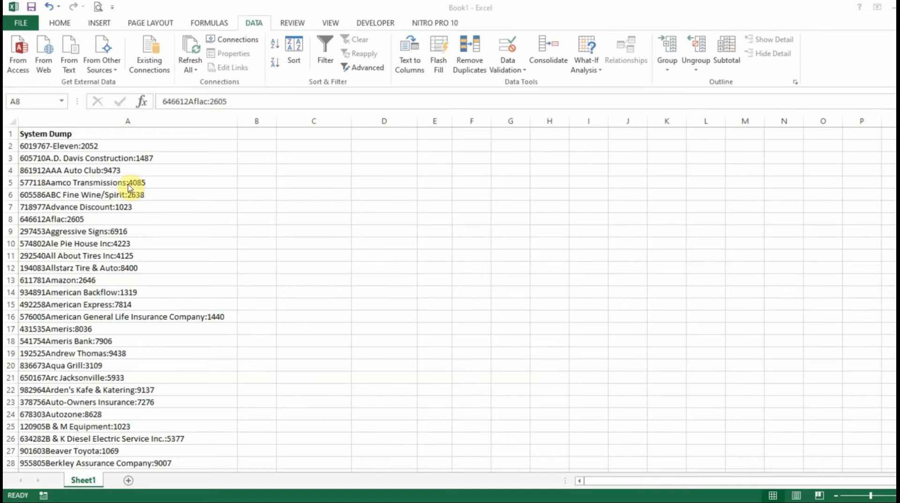
# - Run Text to Columns on the System Dump data in A2:A226 as fixed width, with a break after the sixth character
pyautogui.click(95, 145)
pyautogui.moveTo(94, 145); pyautogui.dragTo(54, 488)
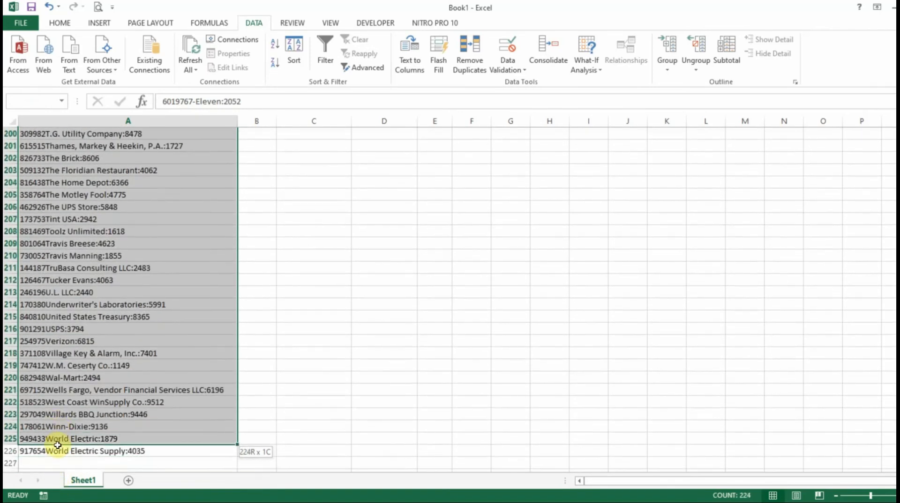
pyautogui.scroll(18, 117, 350)
pyautogui.scroll(20, 116, 350)
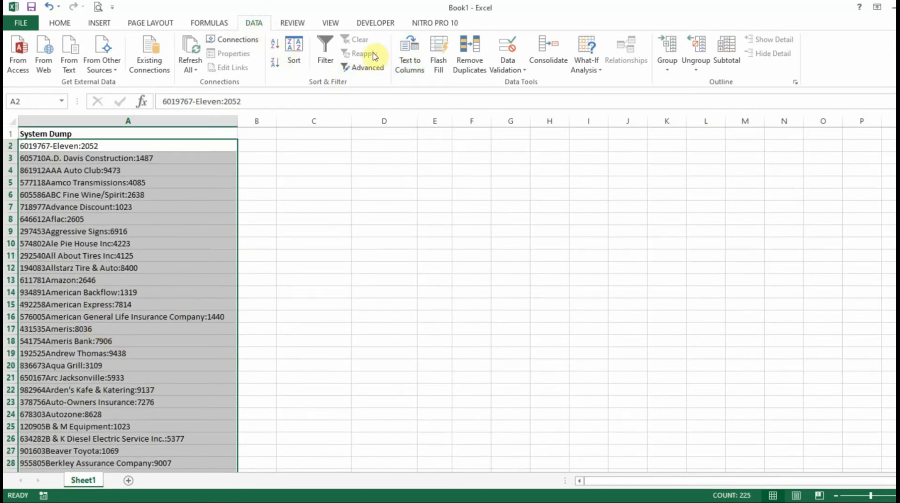
pyautogui.click(414, 60)
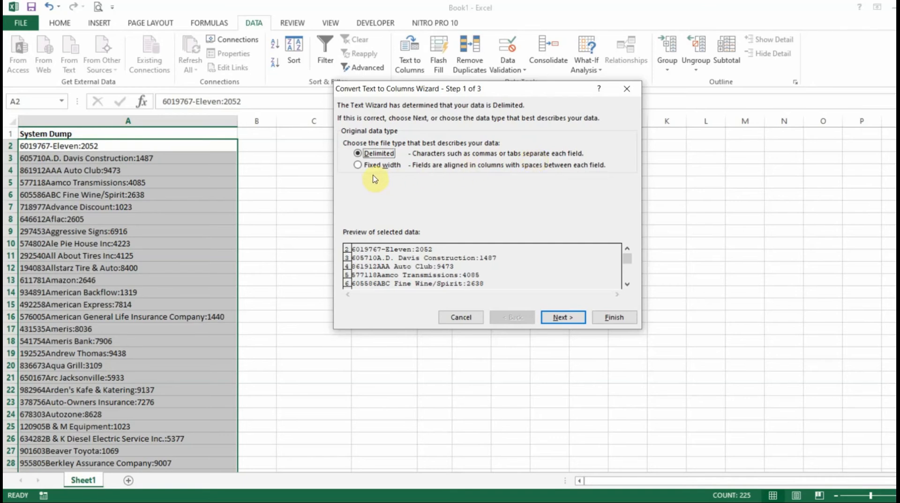
pyautogui.click(358, 166)
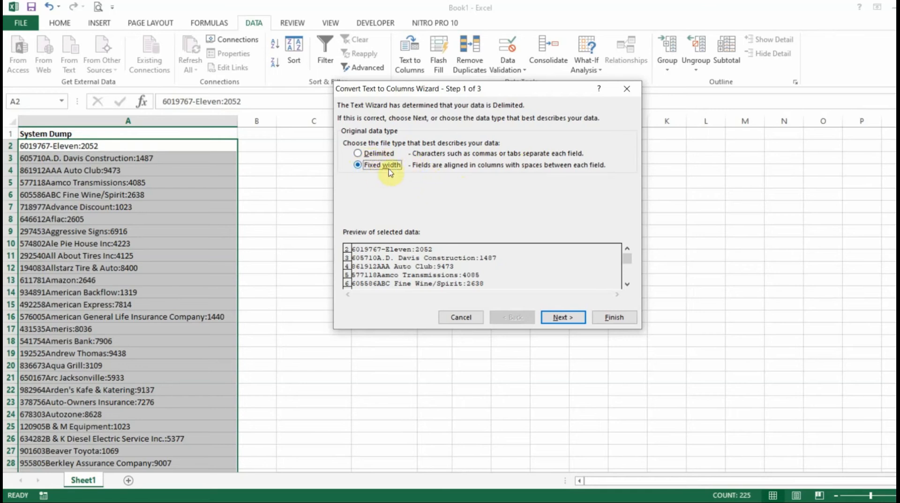
pyautogui.click(564, 320)
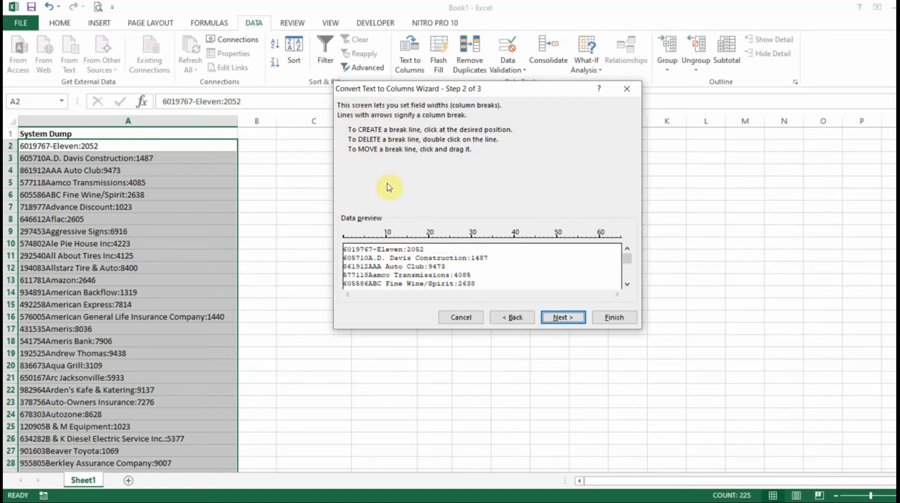
pyautogui.click(368, 236)
pyautogui.click(566, 318)
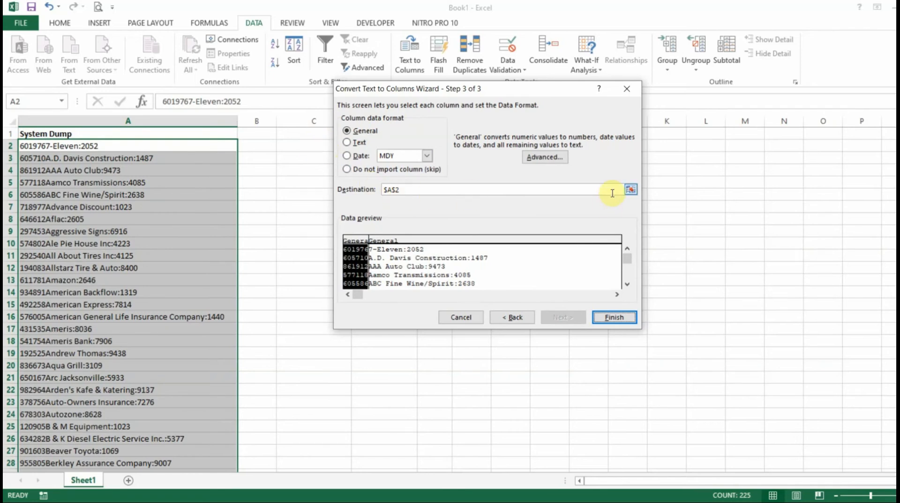
# - Set the split's destination to cell C2 and complete the conversion
pyautogui.click(394, 190)
pyautogui.press('BackSpace')
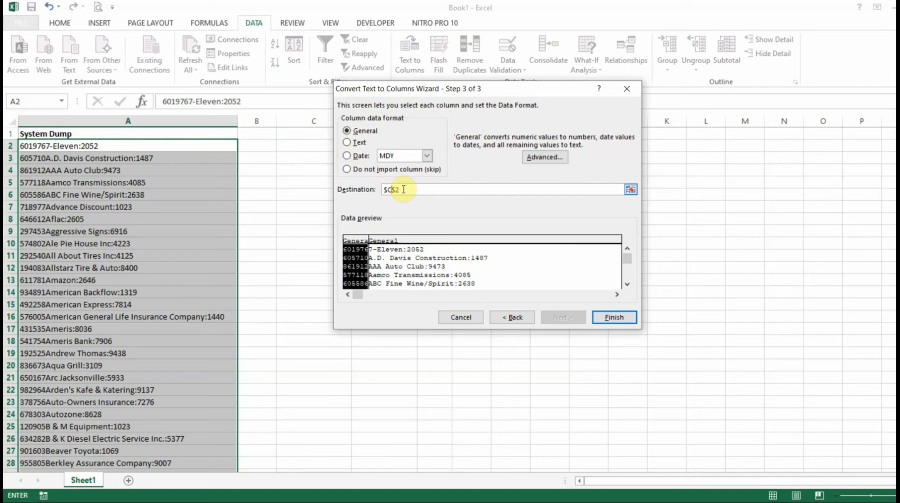
pyautogui.moveTo(418, 189); pyautogui.dragTo(365, 188)
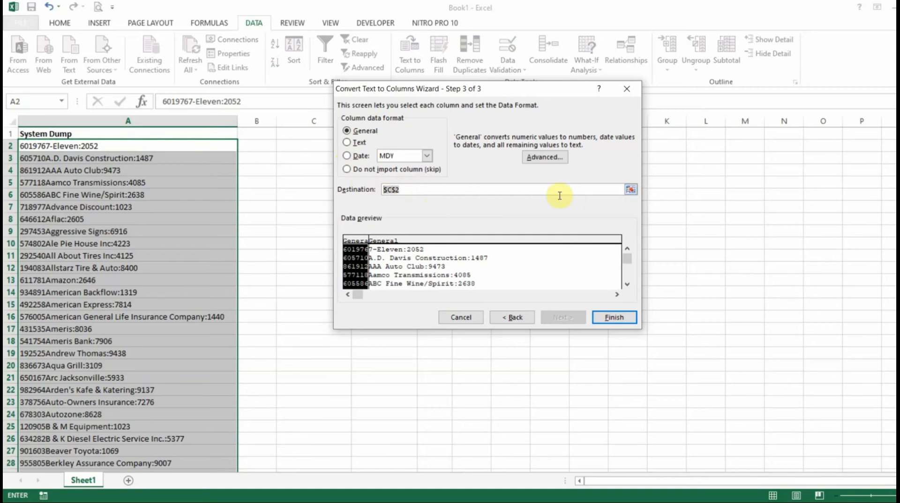
pyautogui.click(629, 189)
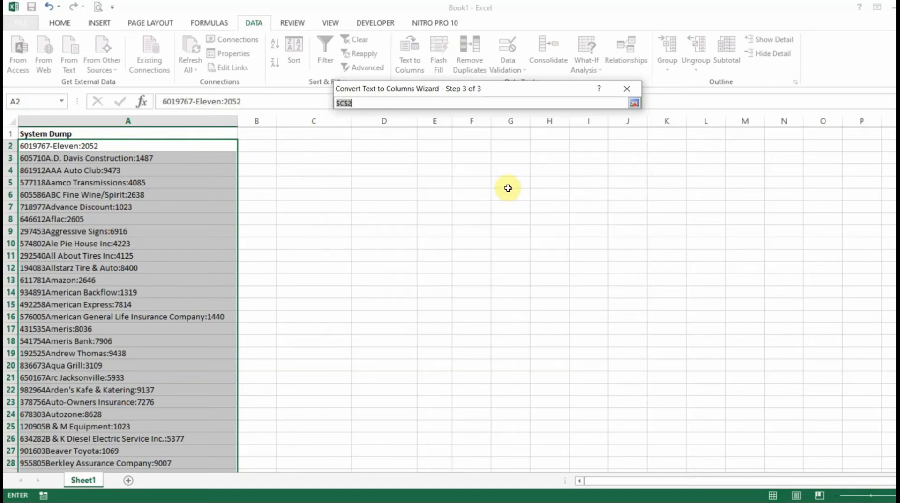
pyautogui.click(312, 147)
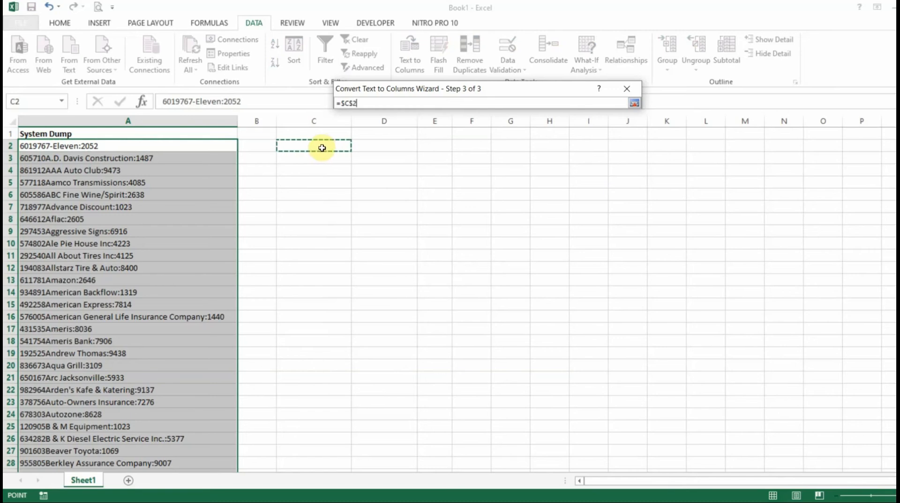
pyautogui.click(634, 104)
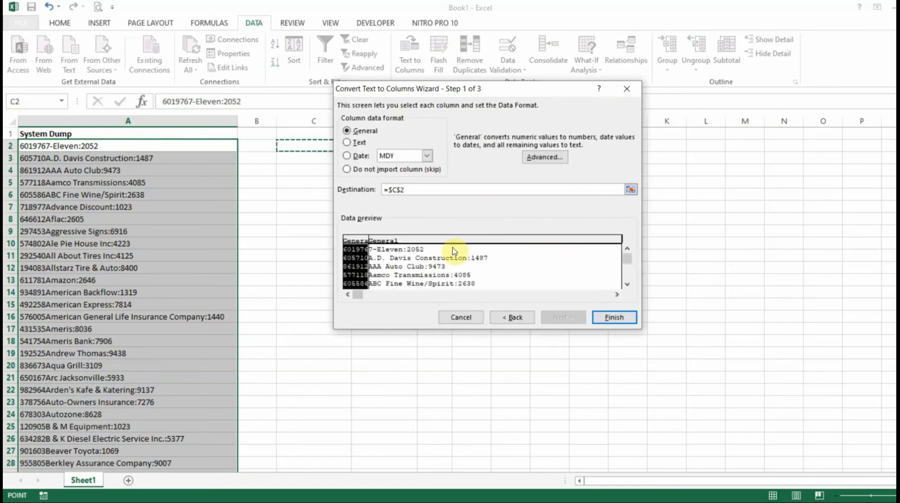
pyautogui.click(614, 319)
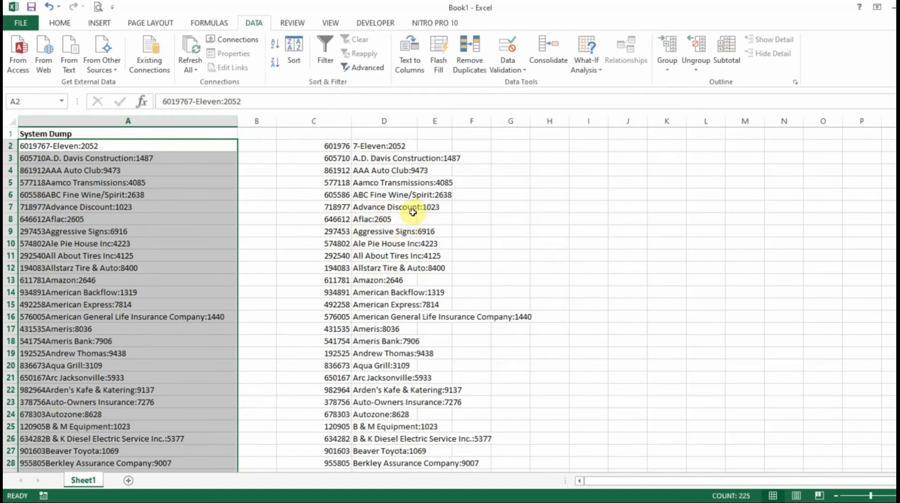
# - Enter the headers Customer Number, Customer Name and Amount in cells C1, D1 and E1
pyautogui.click(335, 135)
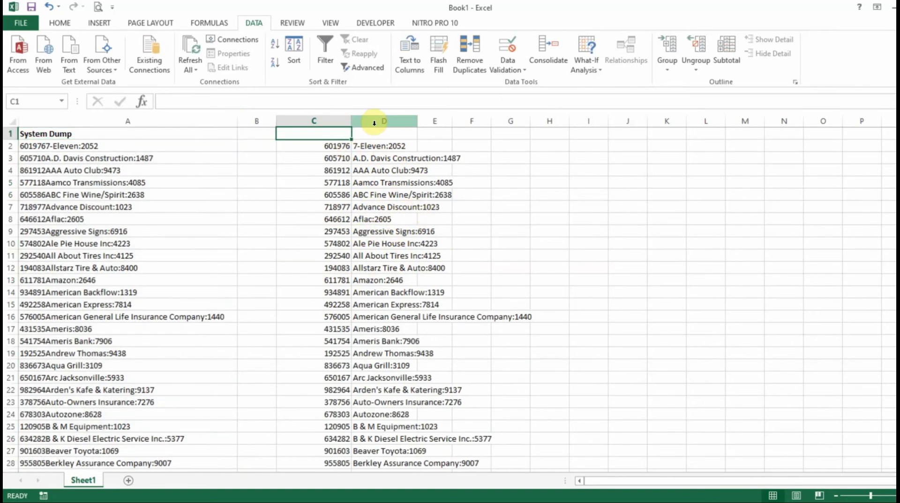
pyautogui.write('Cust')
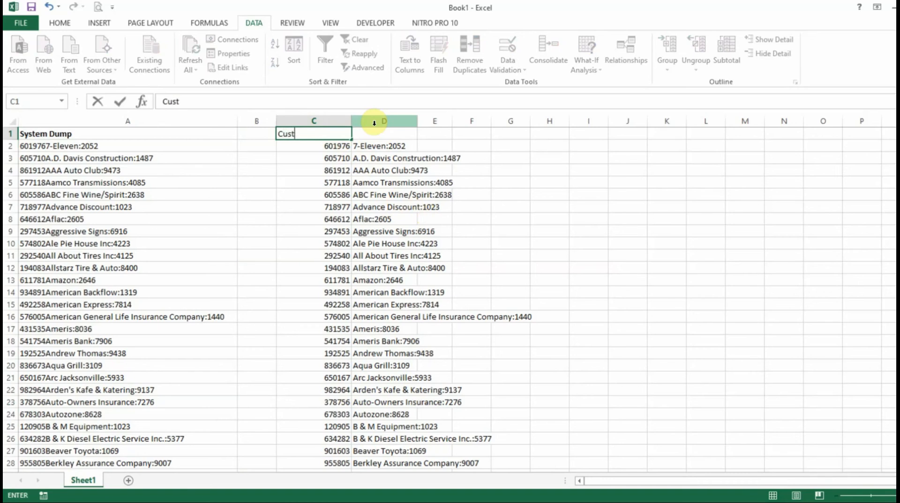
pyautogui.write('omer Njumber')
pyautogui.press('Tab')
pyautogui.write('Cus')
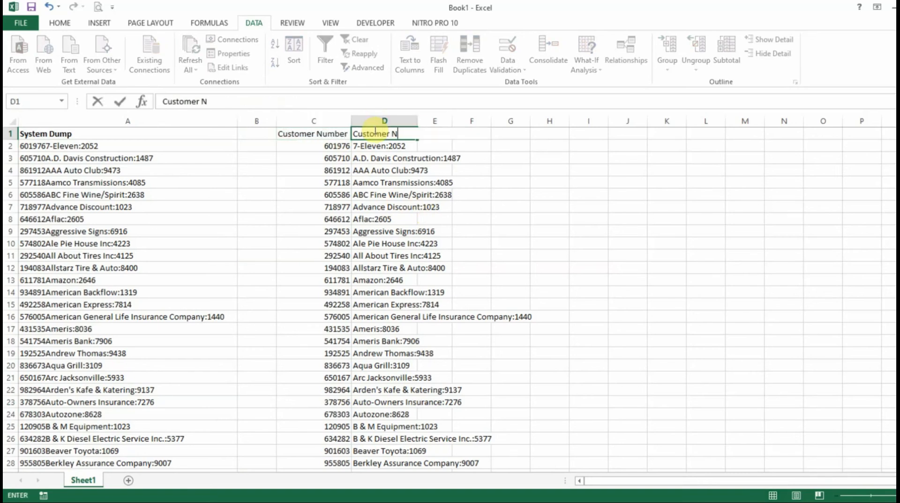
pyautogui.press('Tab')
pyautogui.write('A')
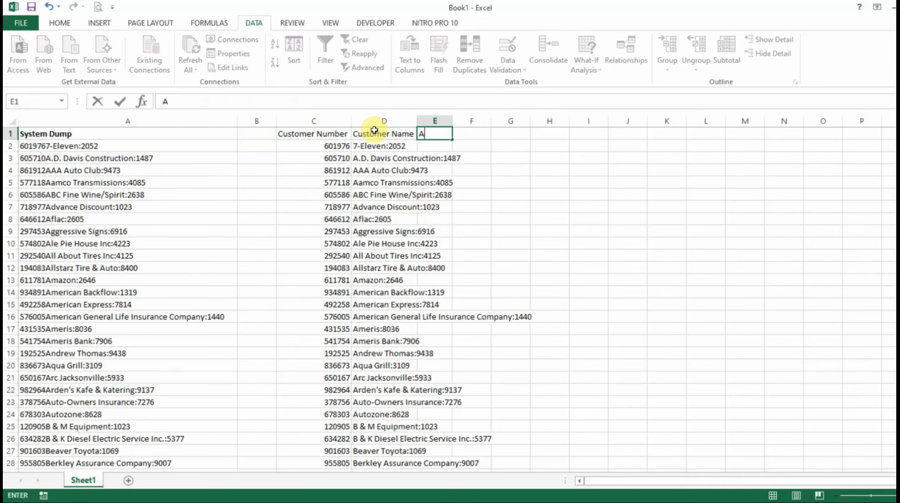
pyautogui.hotkey('ctrl', 'Return')
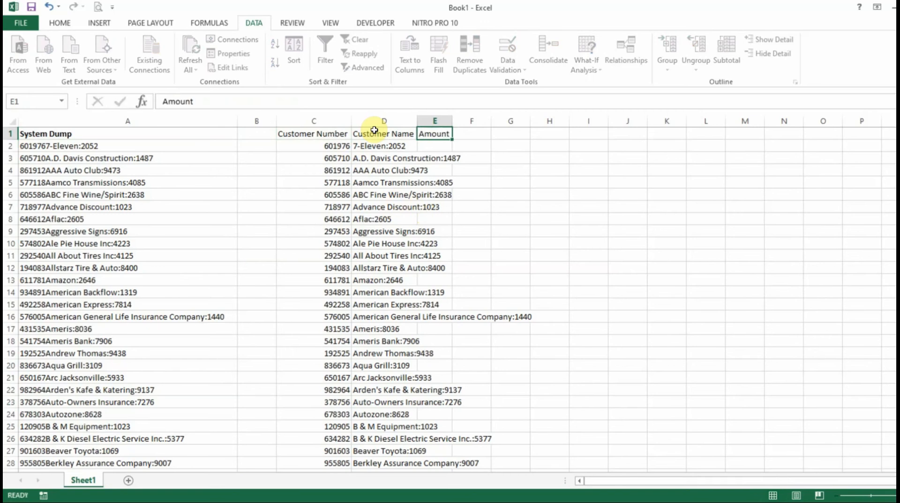
# - Auto-fit the width of the Customer Name column to its longest entry
pyautogui.press('Left')
pyautogui.press('Left')
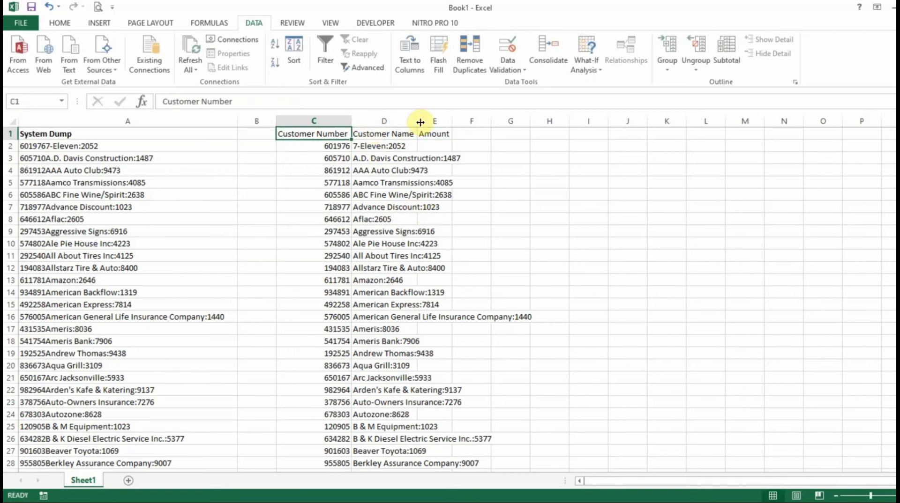
pyautogui.doubleClick(418, 121)
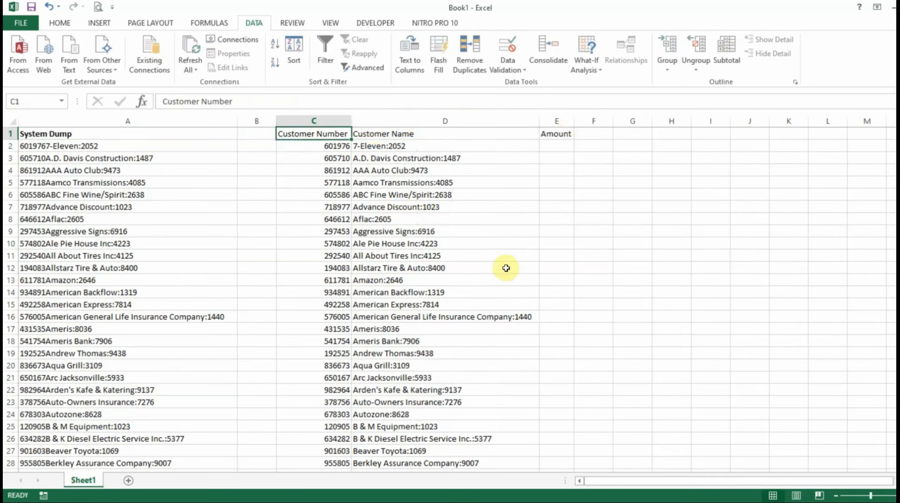
pyautogui.click(478, 255)
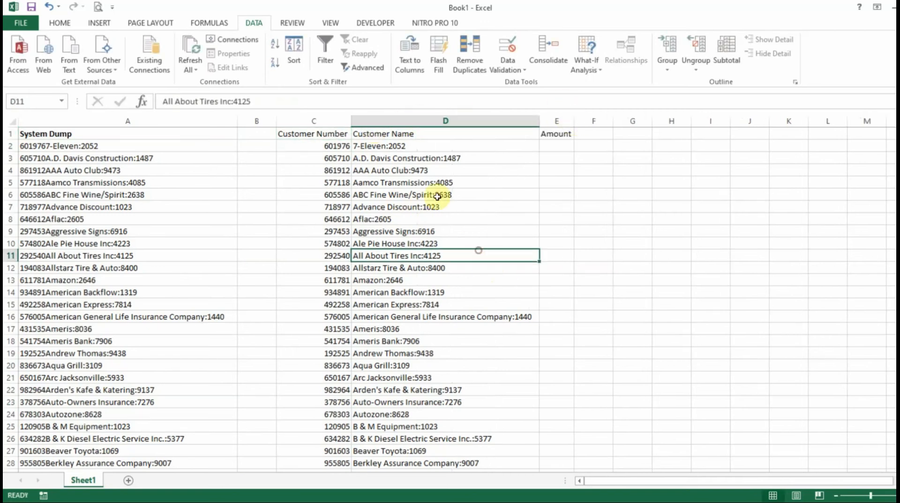
# - Start Text to Columns on the Customer Name data in D2:D226, treating it as delimited
pyautogui.click(420, 146)
pyautogui.moveTo(421, 145); pyautogui.dragTo(437, 440)
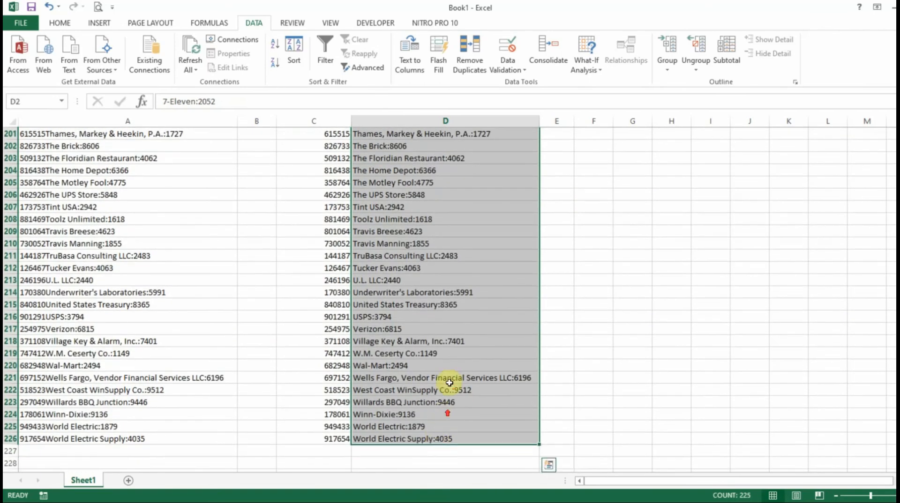
pyautogui.scroll(20, 446, 380)
pyautogui.scroll(20, 434, 368)
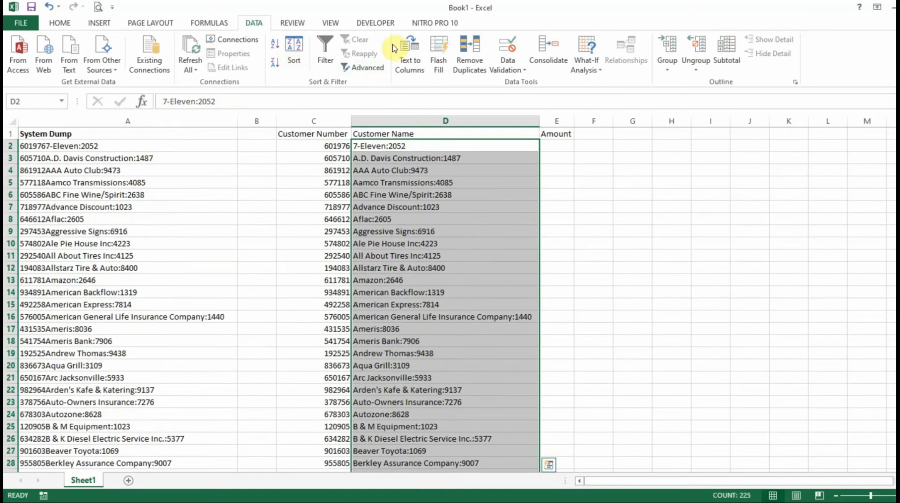
pyautogui.click(411, 62)
pyautogui.click(411, 62)
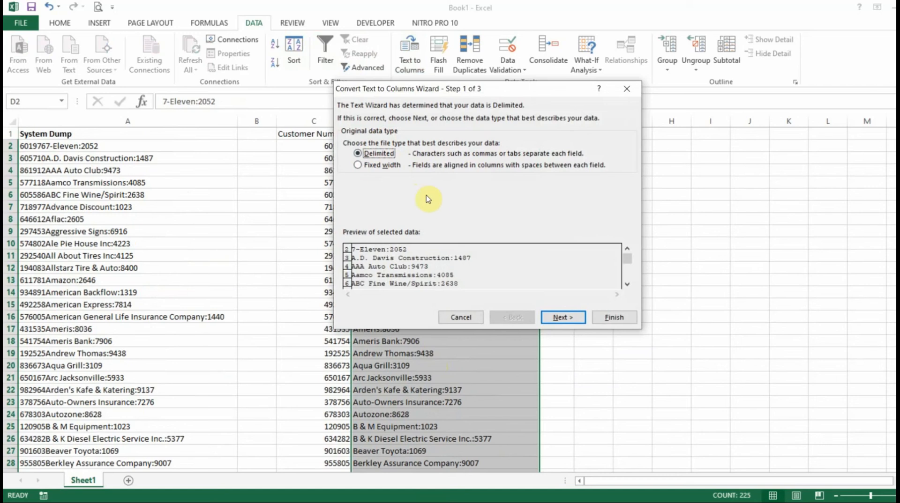
pyautogui.click(563, 317)
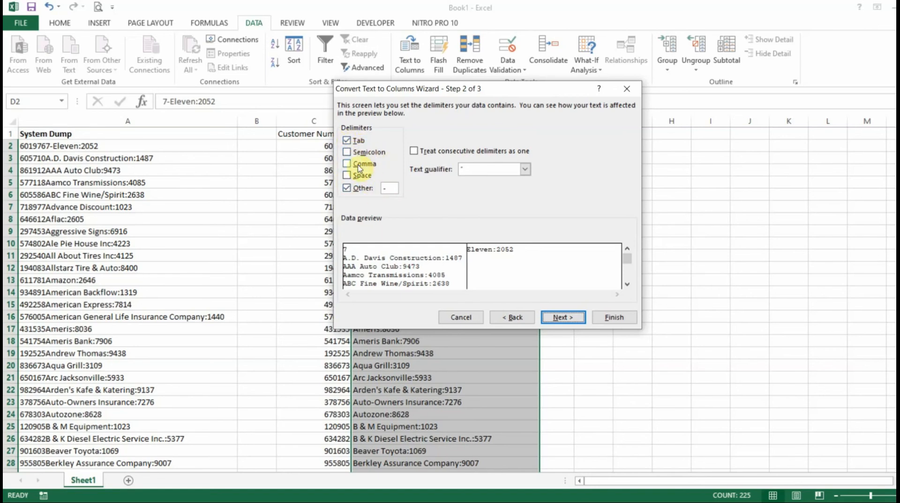
# - Set the custom delimiter to a colon and complete the split with D2 as destination
pyautogui.click(347, 188)
pyautogui.click(347, 188)
pyautogui.write('z')
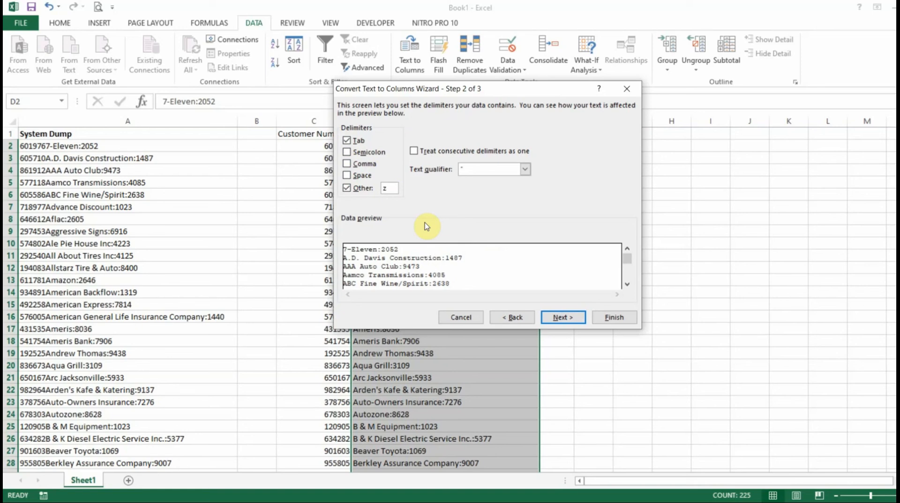
pyautogui.press('BackSpace')
pyautogui.write(':')
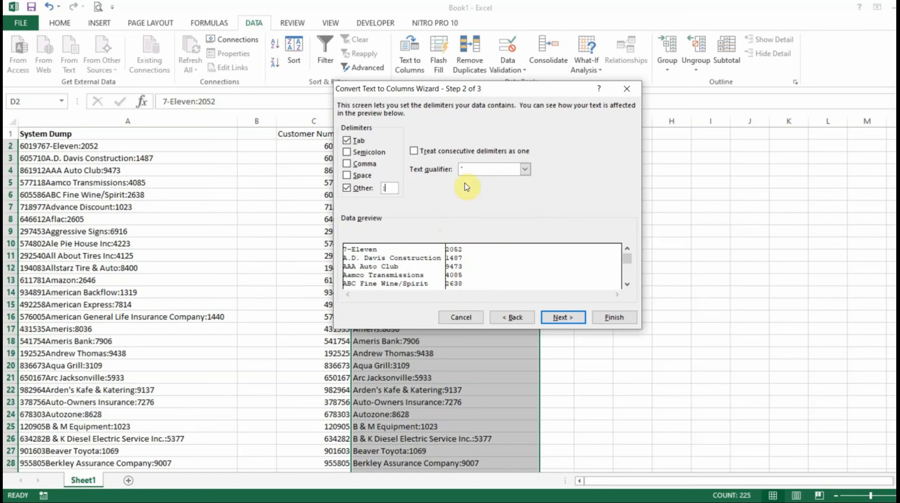
pyautogui.click(564, 319)
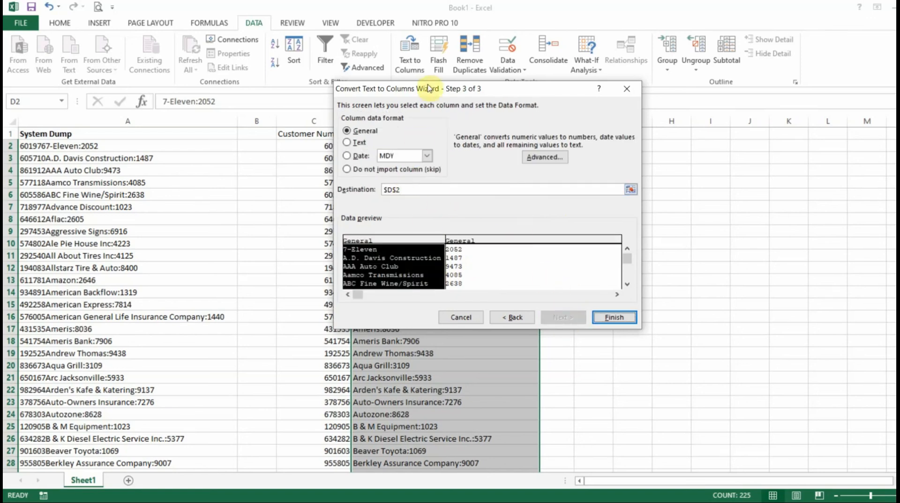
pyautogui.moveTo(429, 90); pyautogui.dragTo(640, 112)
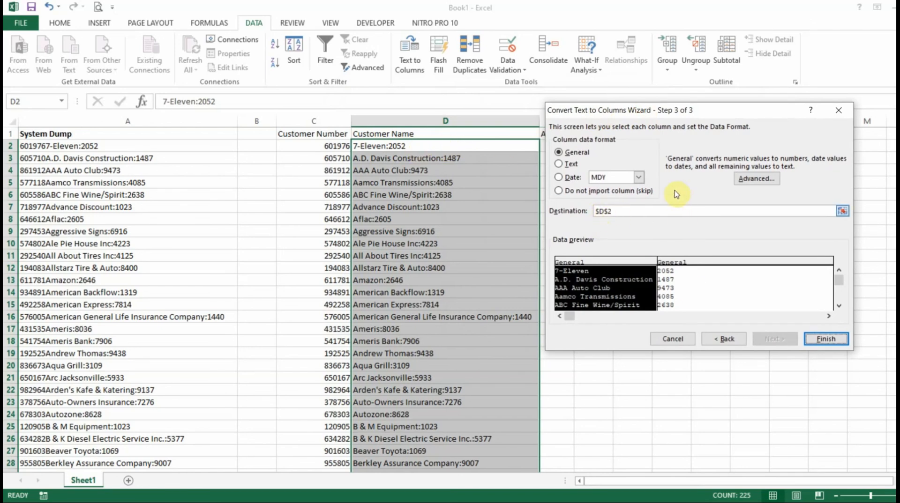
pyautogui.click(823, 339)
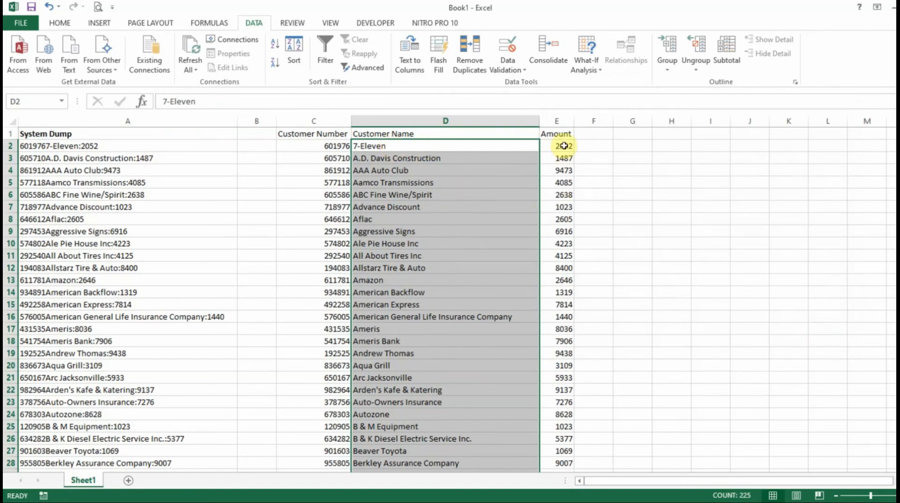
pyautogui.click(599, 170)
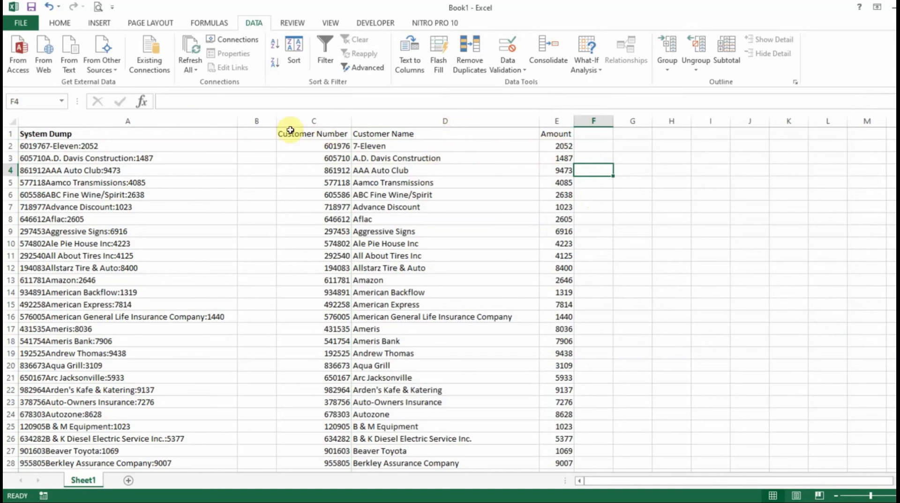
# - Delete the System Dump column A and the empty column B
pyautogui.click(259, 118)
pyautogui.keyDown('shift'); pyautogui.click(171, 121); pyautogui.keyUp('shift')
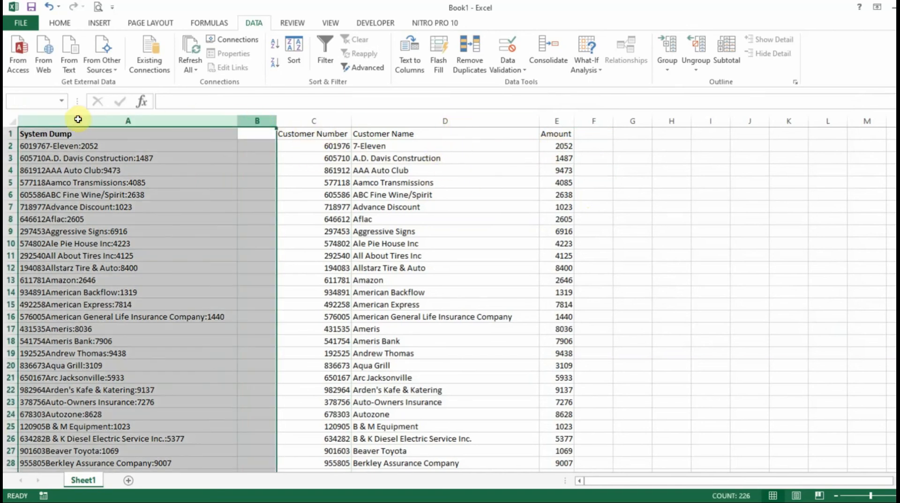
pyautogui.rightClick(77, 121)
pyautogui.click(119, 221)
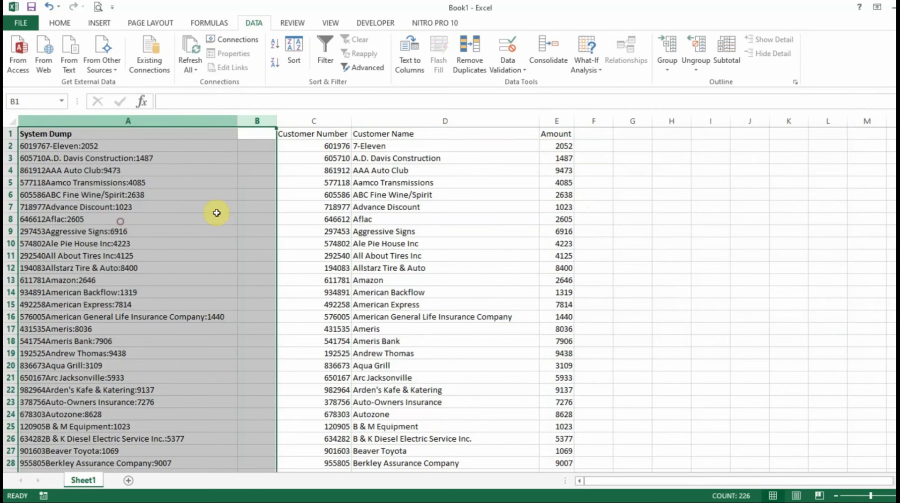
# - Check the Amount column and the adjacent column D for entries that were split one column too far
pyautogui.moveTo(291, 147); pyautogui.dragTo(348, 326)
pyautogui.scroll(20, 345, 323)
pyautogui.scroll(17, 348, 327)
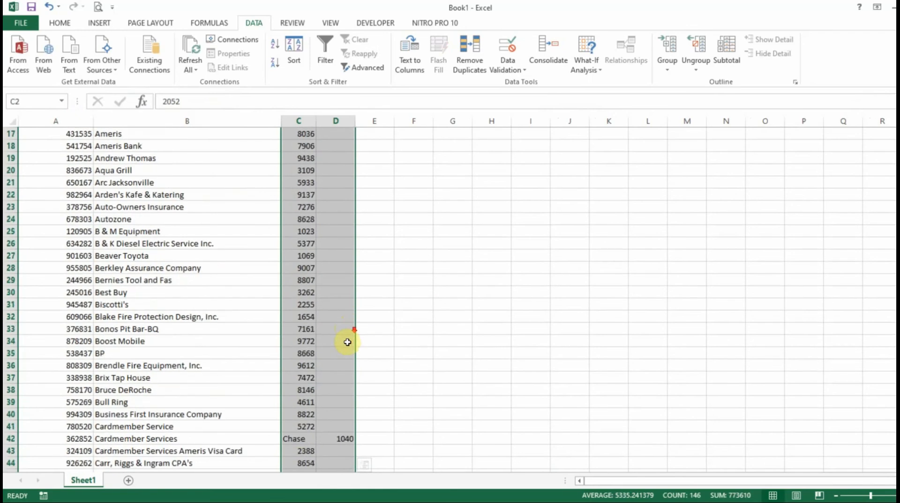
pyautogui.click(299, 439)
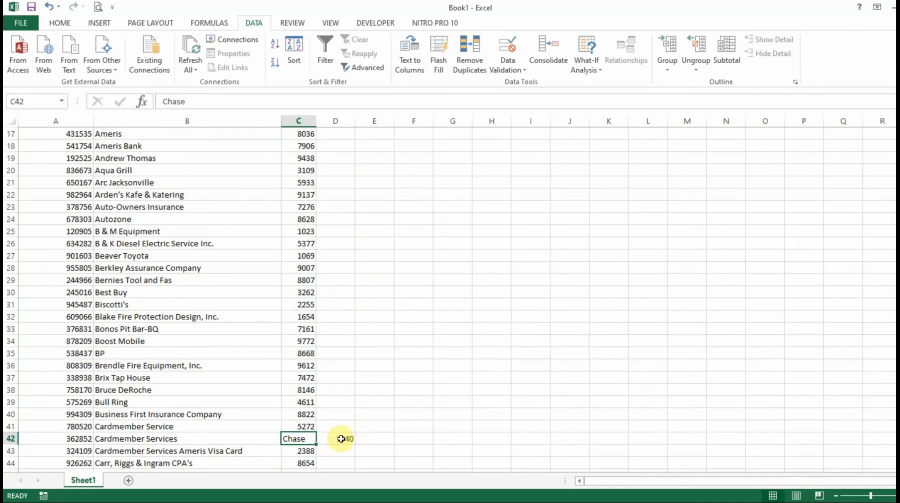
pyautogui.scroll(-2, 344, 423)
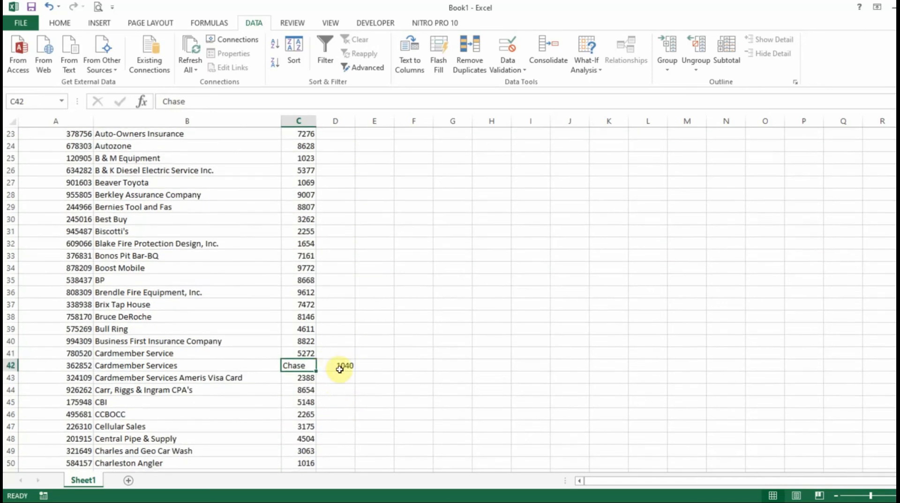
# - Copy the amount from D42 into C42, replacing the misplaced text Chase in the Amount column
pyautogui.click(343, 366)
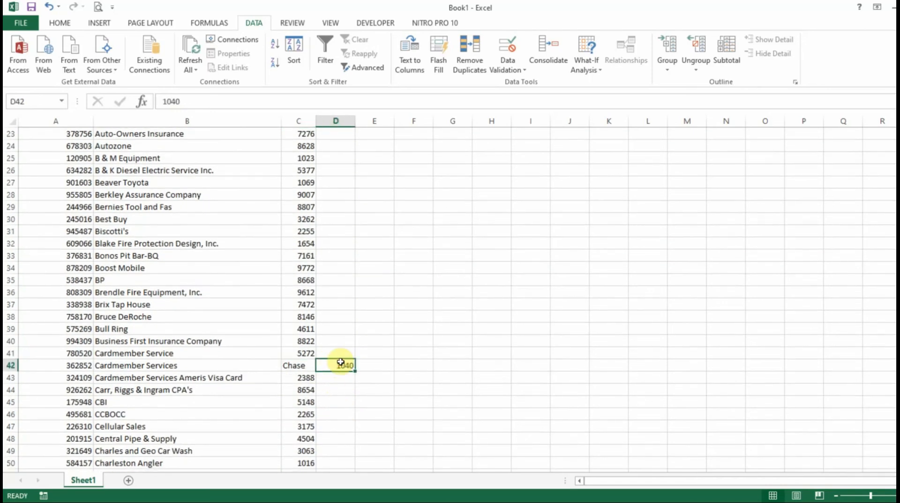
pyautogui.hotkey('ctrl', 'c')
pyautogui.press('Left')
pyautogui.hotkey('ctrl', 'v')
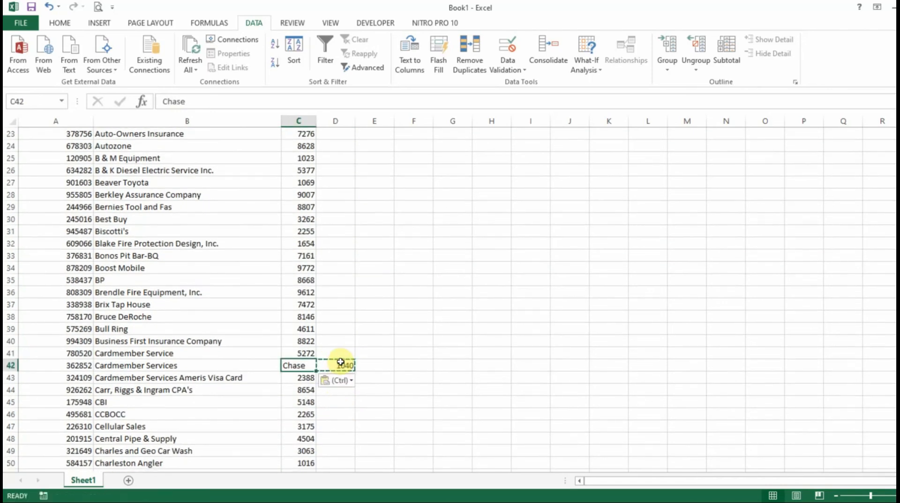
pyautogui.click(189, 365)
pyautogui.hotkey('ctrl', 'Up')
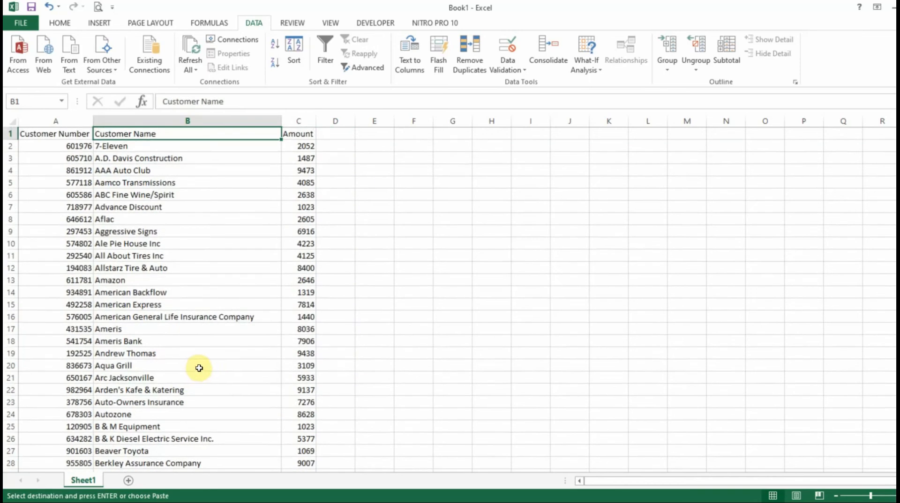
# - Clear the leftover duplicate amount from cell D42 beside the Cardmember Services row
pyautogui.scroll(-13, 216, 363)
pyautogui.scroll(1, 262, 311)
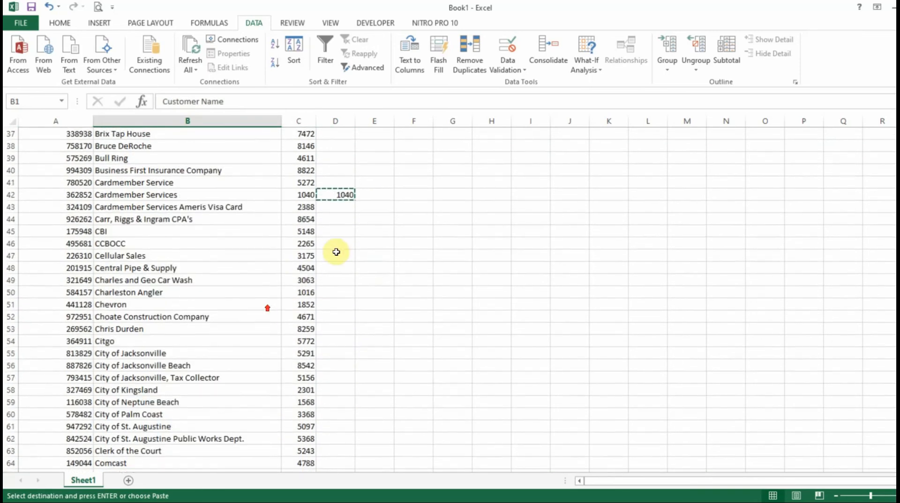
pyautogui.click(344, 196)
pyautogui.press('Delete')
# - Review the three columns down to the last data row for remaining misplaced entries, and return to cell A1
pyautogui.scroll(-20, 344, 205)
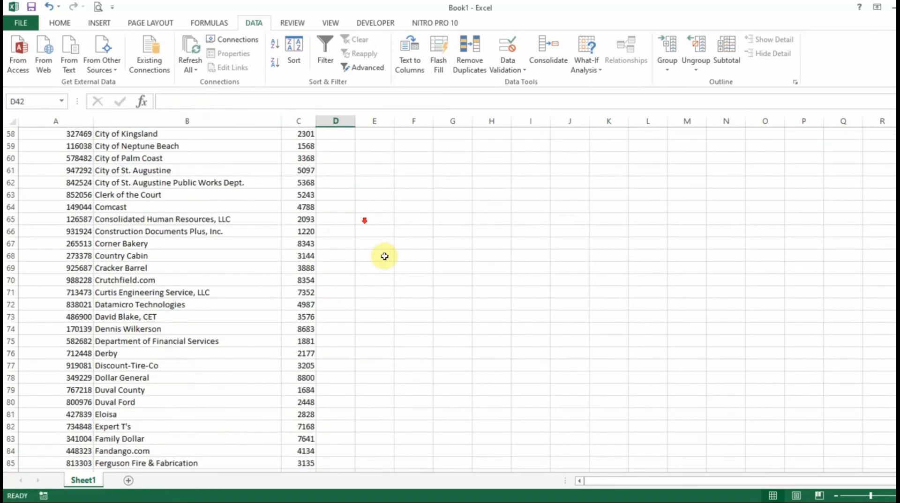
pyautogui.scroll(-18, 310, 302)
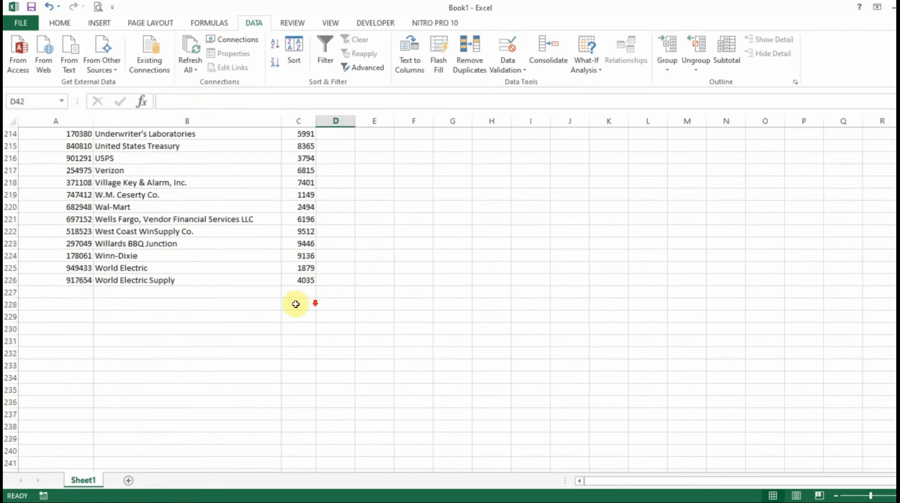
pyautogui.scroll(20, 295, 298)
pyautogui.scroll(20, 273, 298)
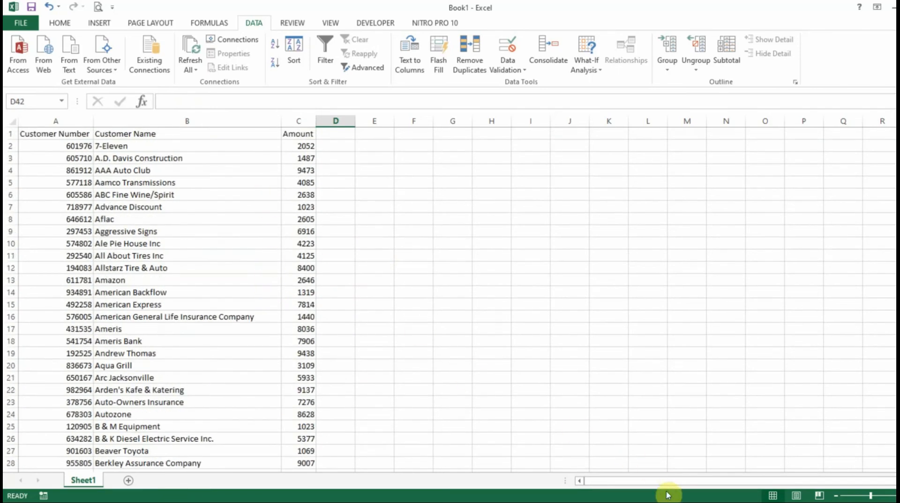
pyautogui.click(68, 171)
pyautogui.click(60, 133)
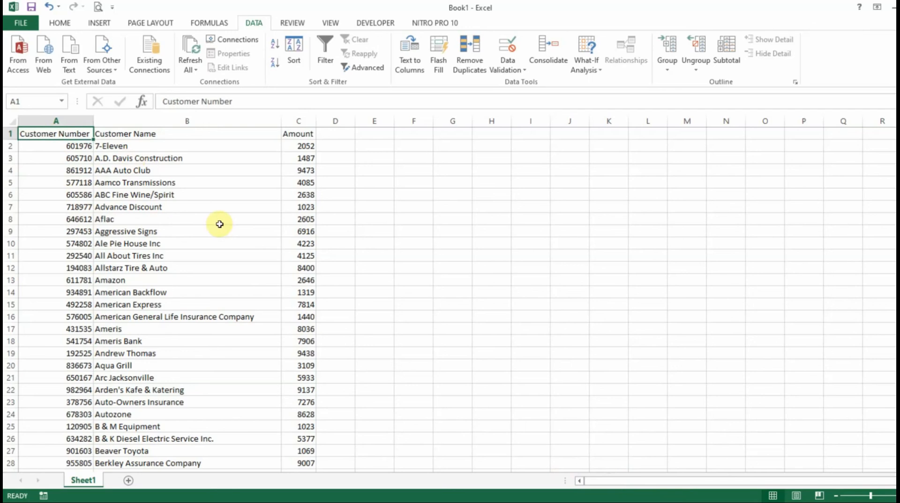